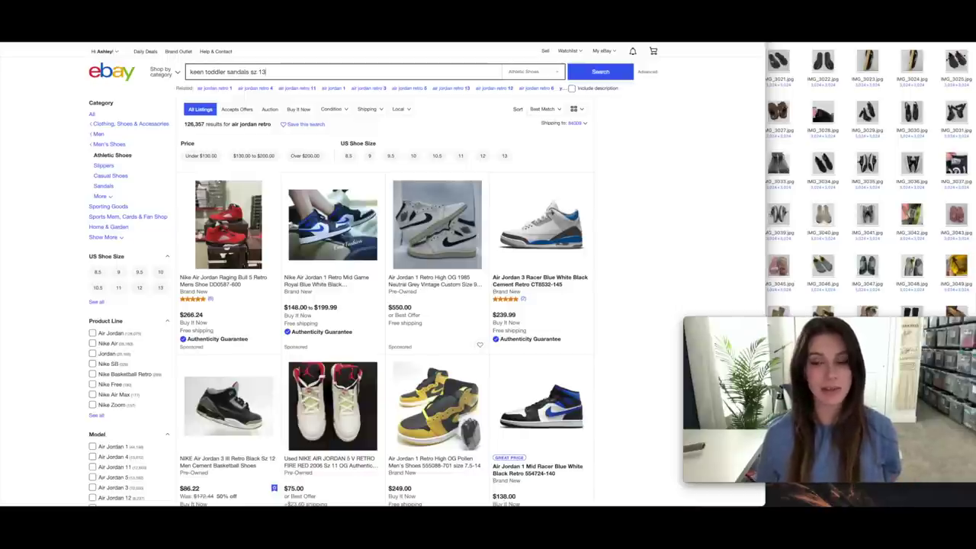
Search toddler Keen sandals size 13 and open the Keen Newport H2 Brown Leather listing
key("Return")
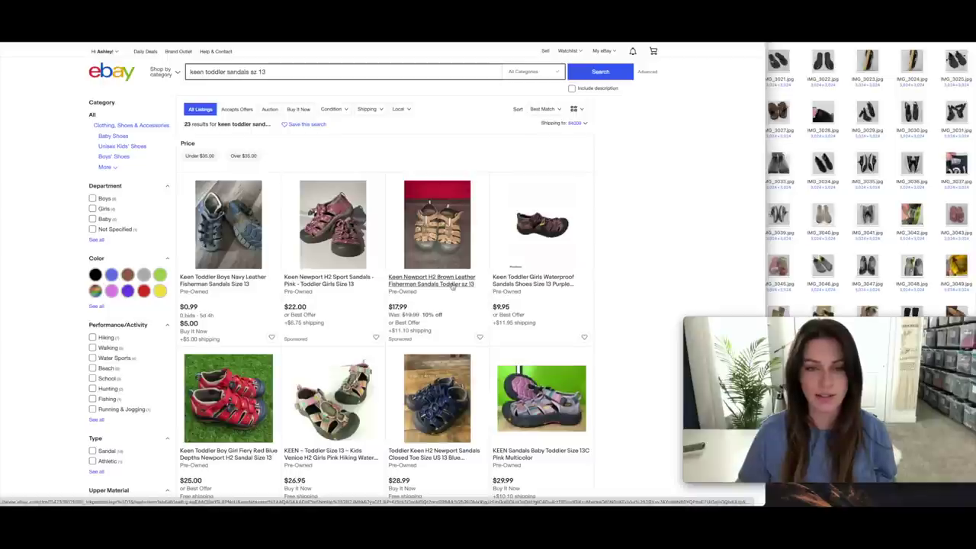
left_click(452, 284)
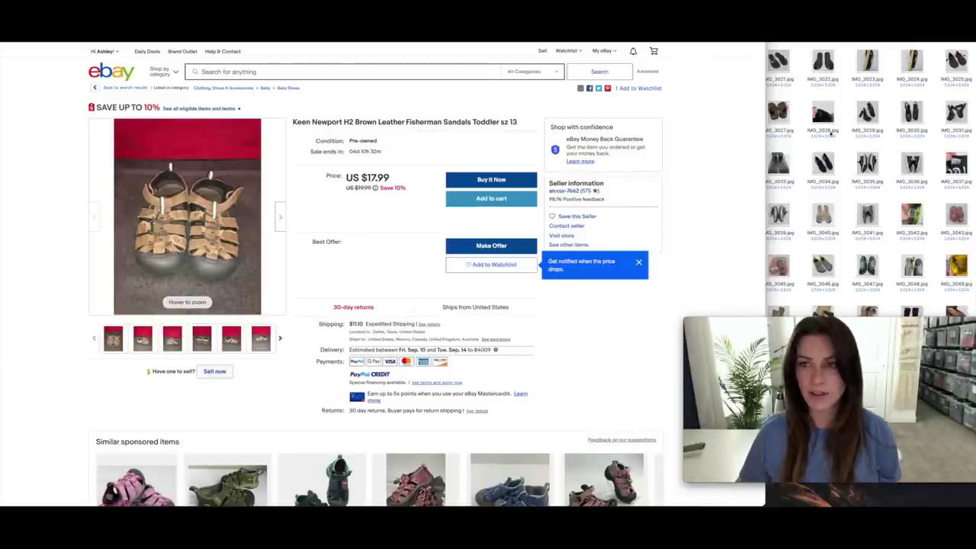
Start a similar listing via Sell now and add three sandal photos from Finder
left_click(215, 372)
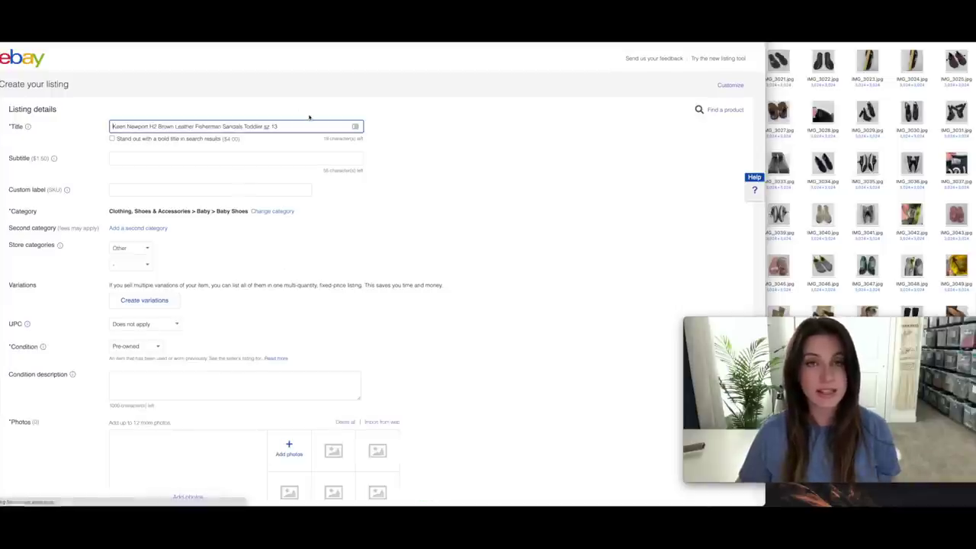
scroll(243, 195, "down", 3)
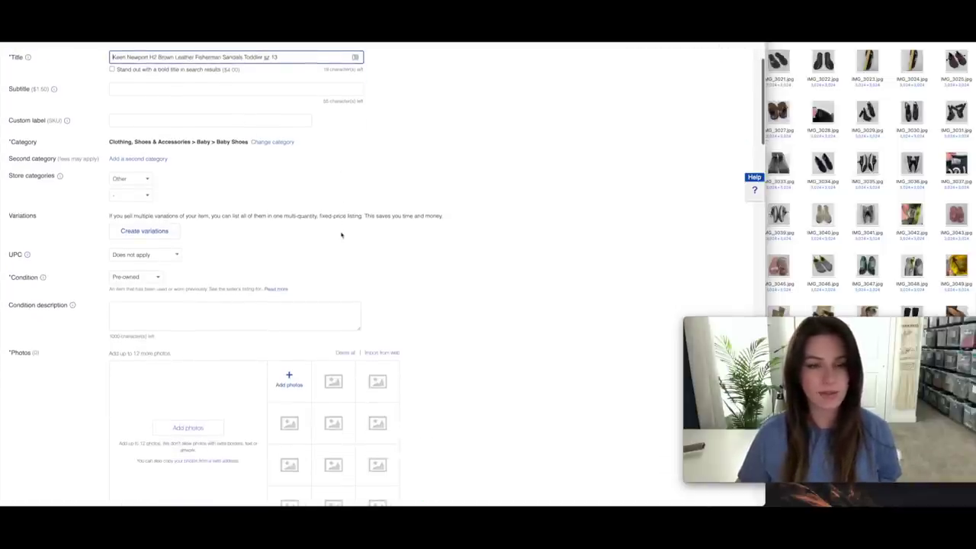
left_click(765, 137)
left_click(956, 62)
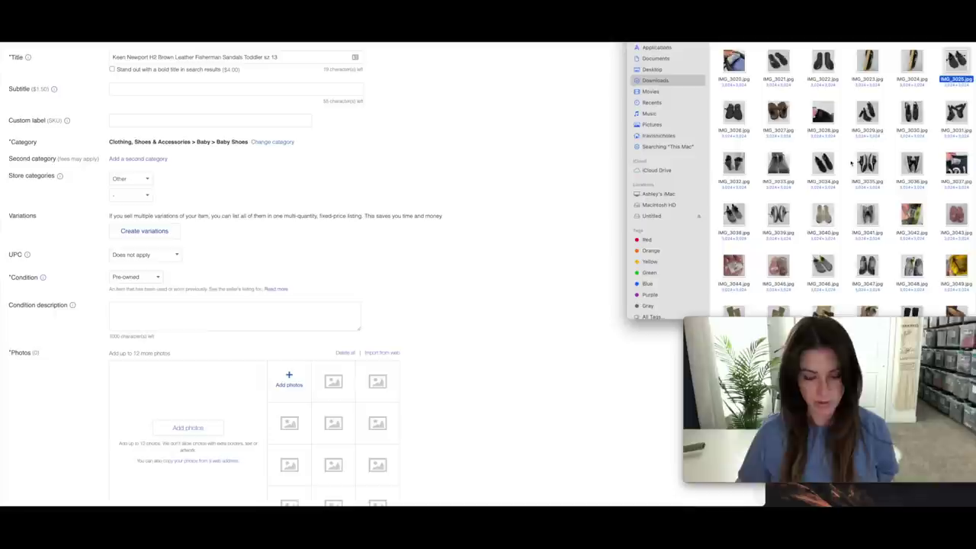
left_click(740, 114, "shift")
left_click_drag(759, 114, 188, 443)
Reword the title to begin 'Keen Sz 13 Toddler Sandals Hiking Waterproof'
key("BackSpace")
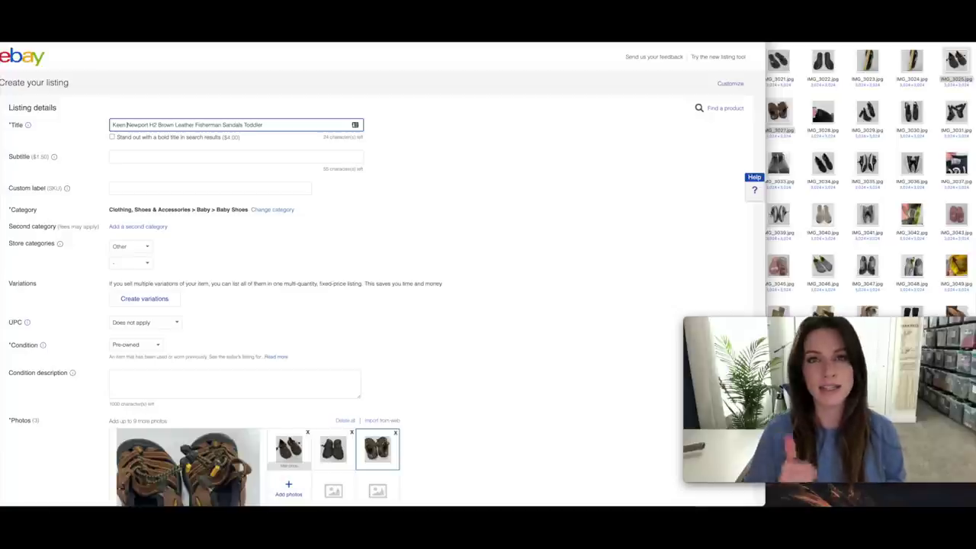
type("Sz 13")
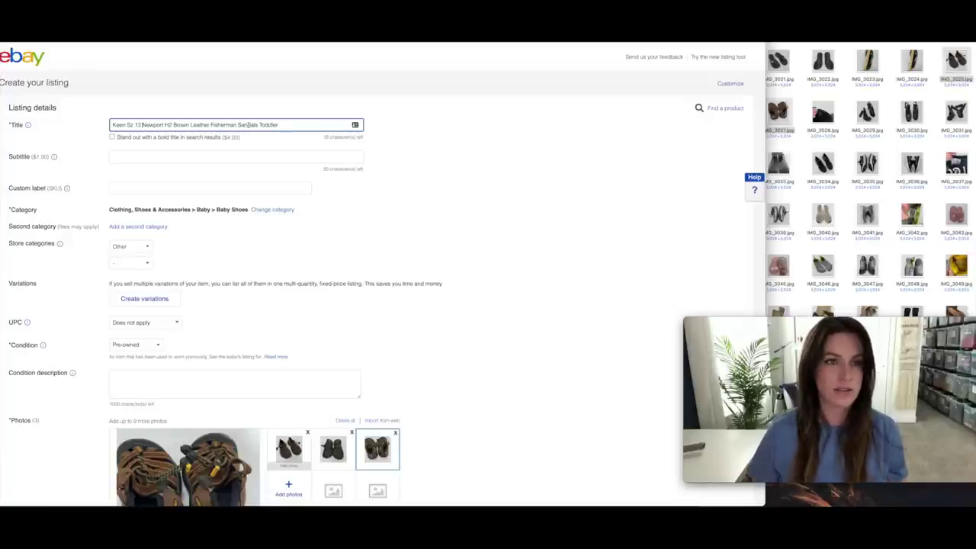
double_click(269, 125)
double_click(247, 125)
left_click_drag(269, 124, 161, 124)
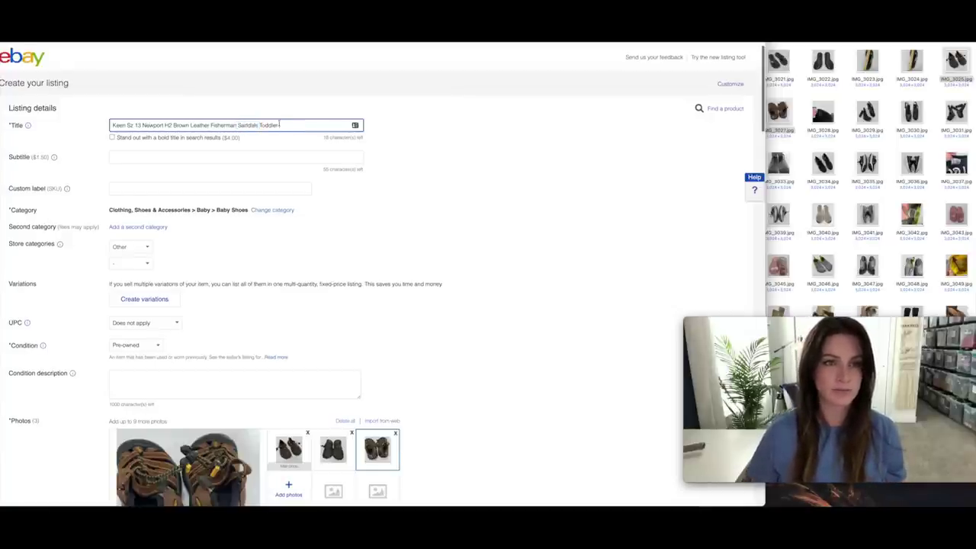
type("Hiking Waterproof ")
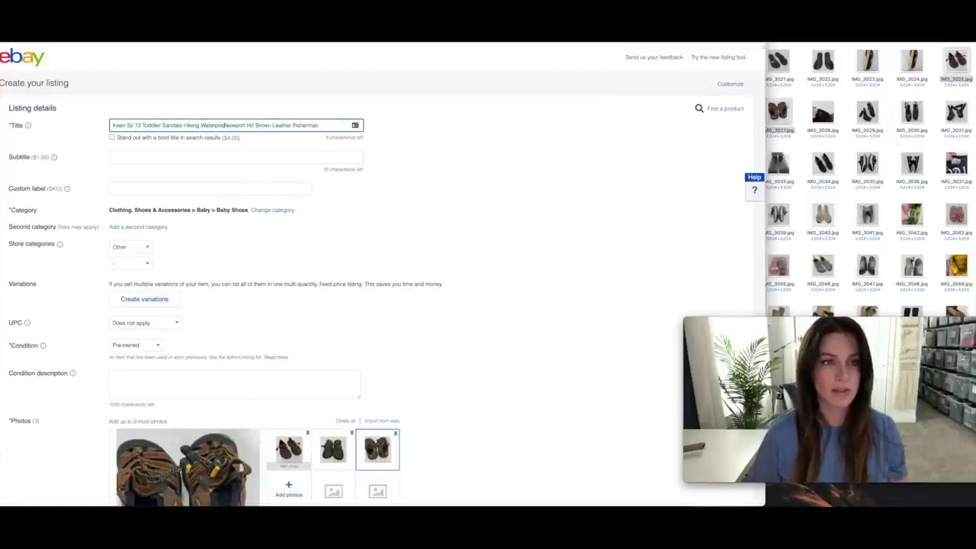
type("of")
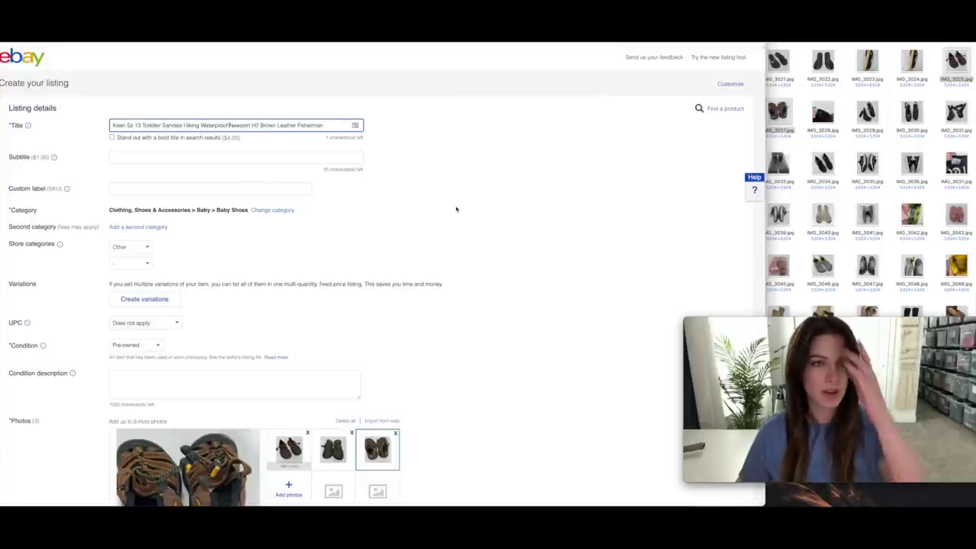
Enter 'Good preowned condition' as the condition description
scroll(321, 240, "down", 3)
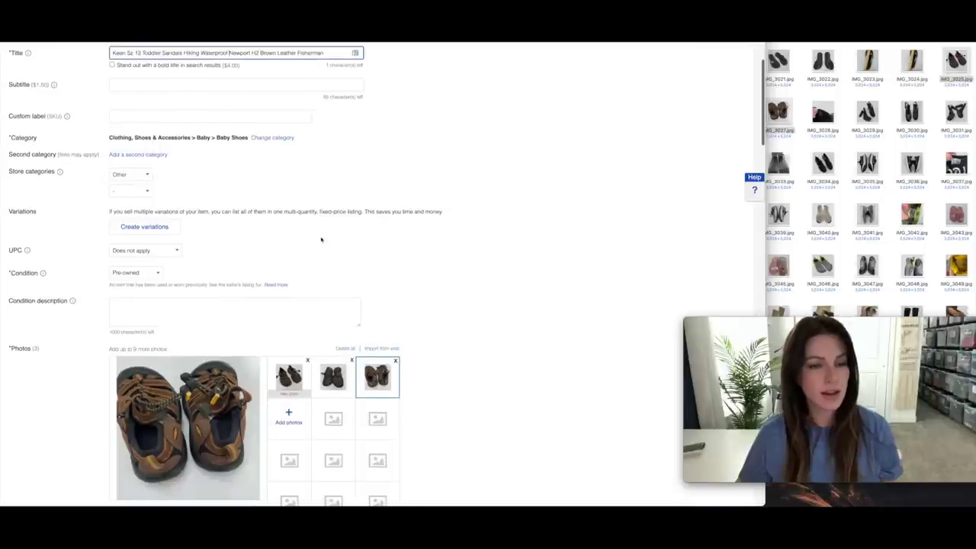
left_click(301, 289)
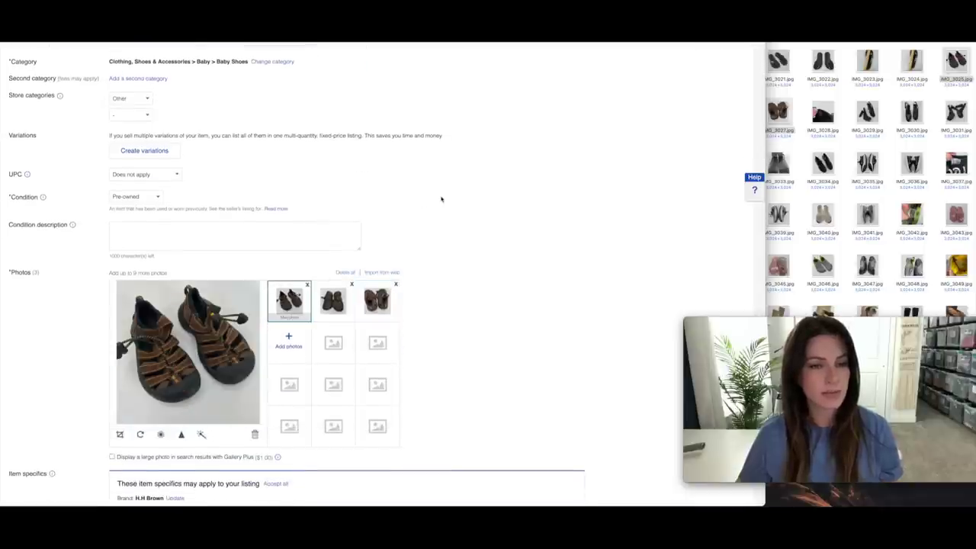
scroll(442, 198, "up", 1)
scroll(356, 221, "down", 1)
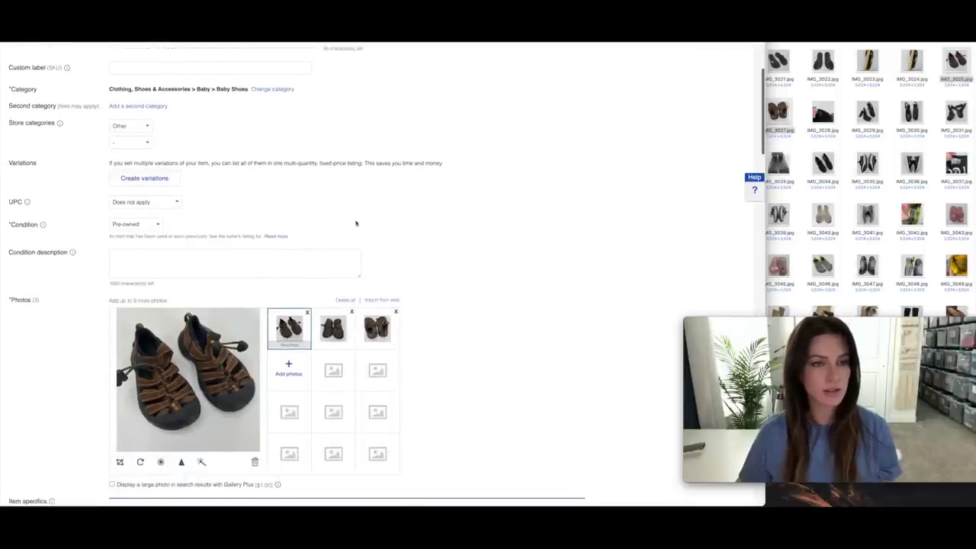
left_click(160, 257)
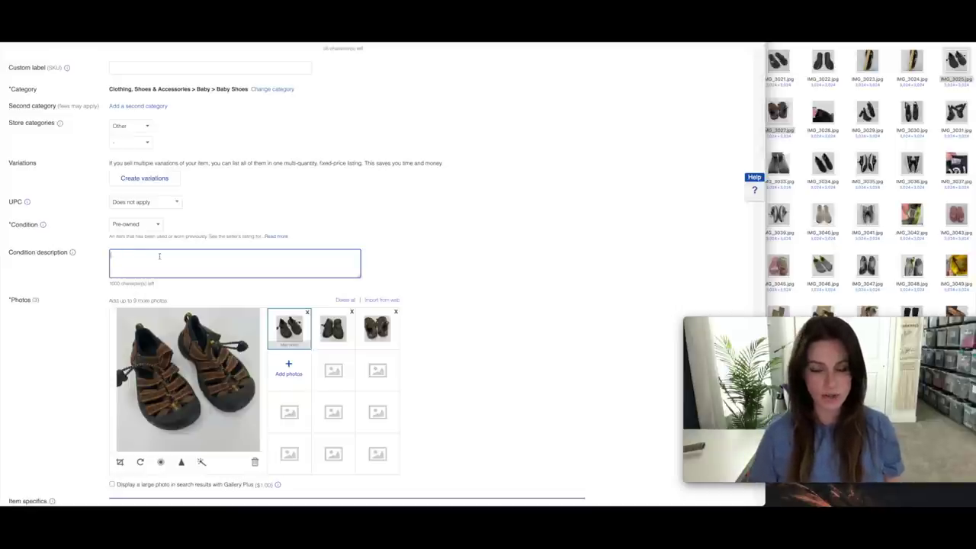
type("Good p")
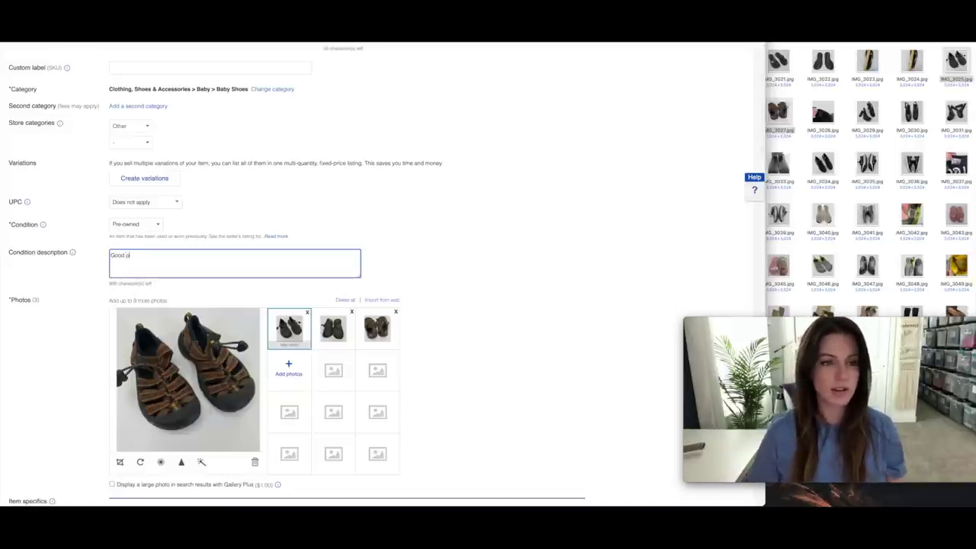
type("reowned condition")
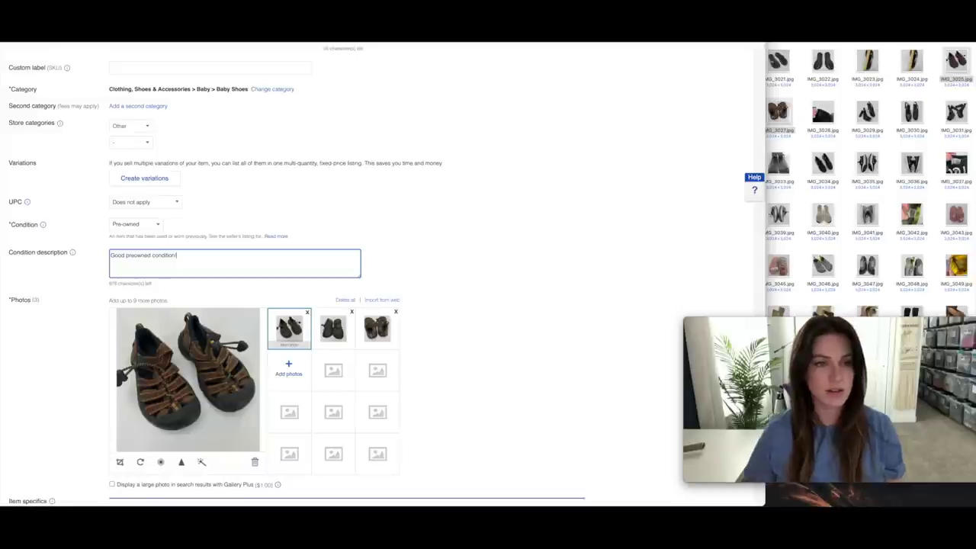
Review the item specifics, checking the UK shoe size value
scroll(586, 257, "down", 6)
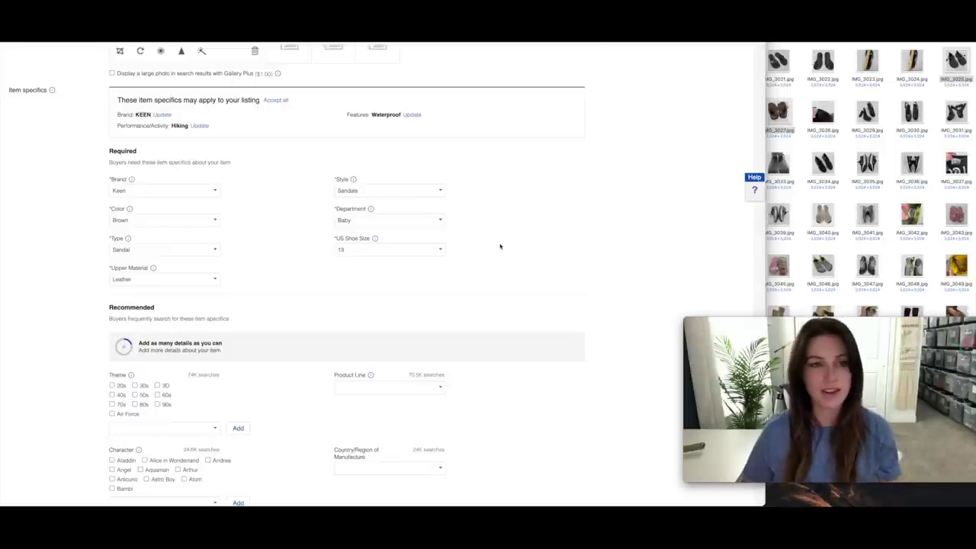
scroll(500, 247, "down", 3)
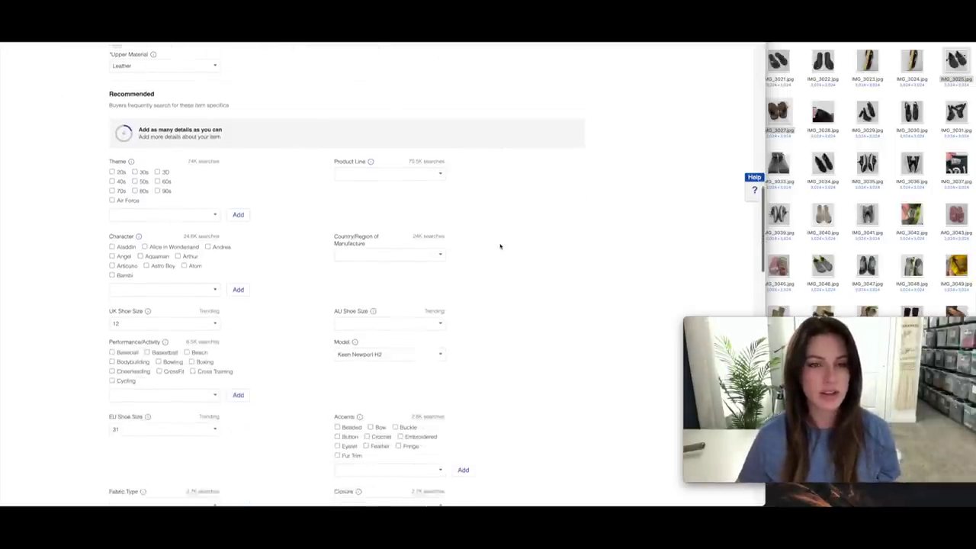
scroll(500, 247, "down", 1)
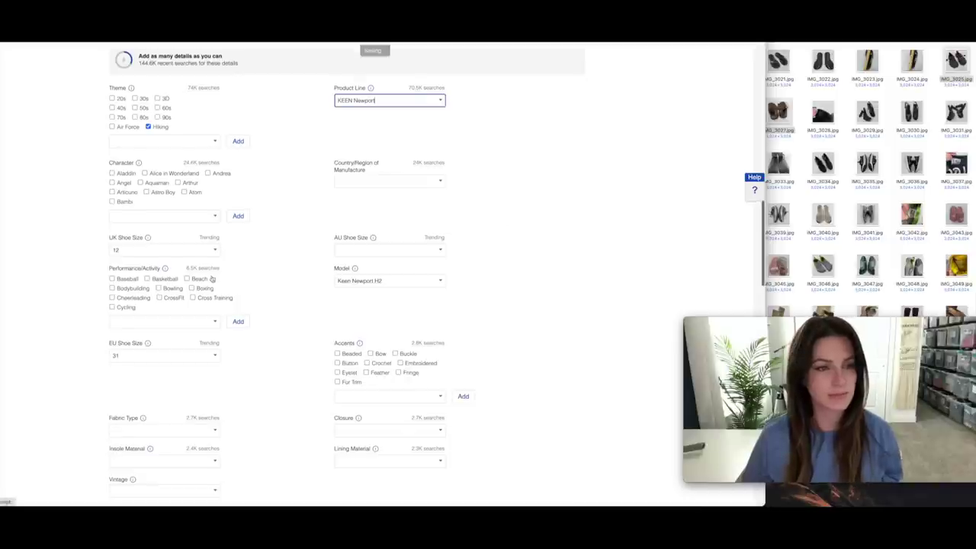
scroll(251, 221, "down", 2)
left_click(142, 207)
Paste the standard measurements, 30-day returns and store-browsing paragraph on a new line below the title
scroll(457, 201, "down", 5)
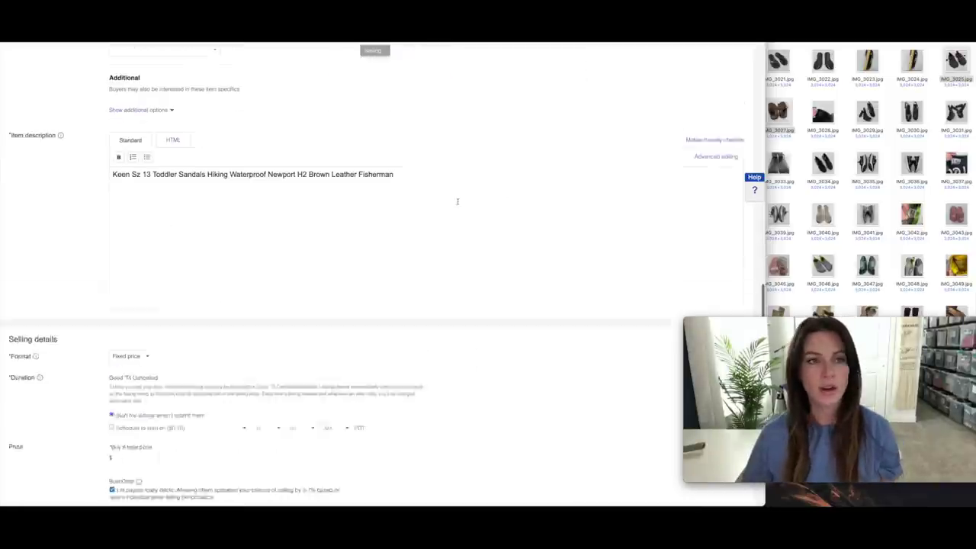
scroll(457, 202, "up", 1)
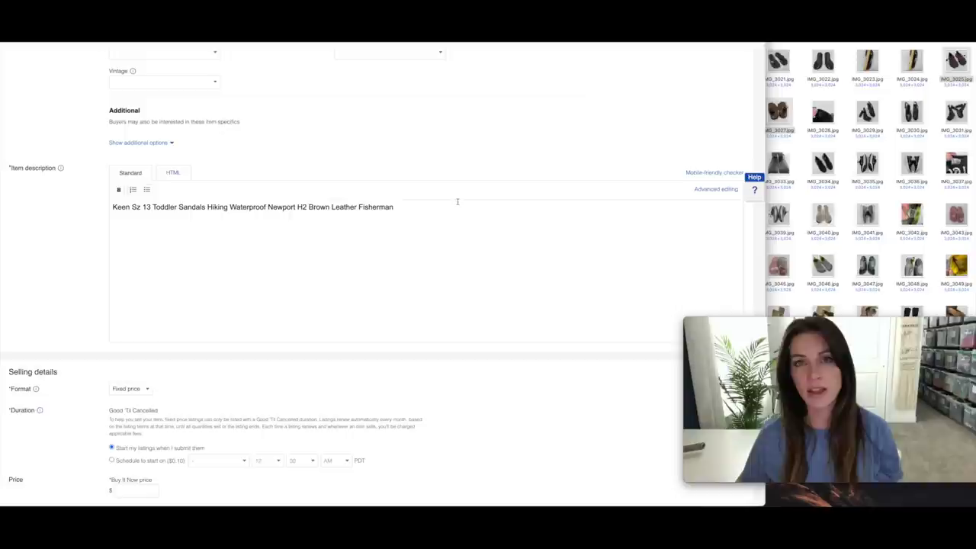
key("Return")
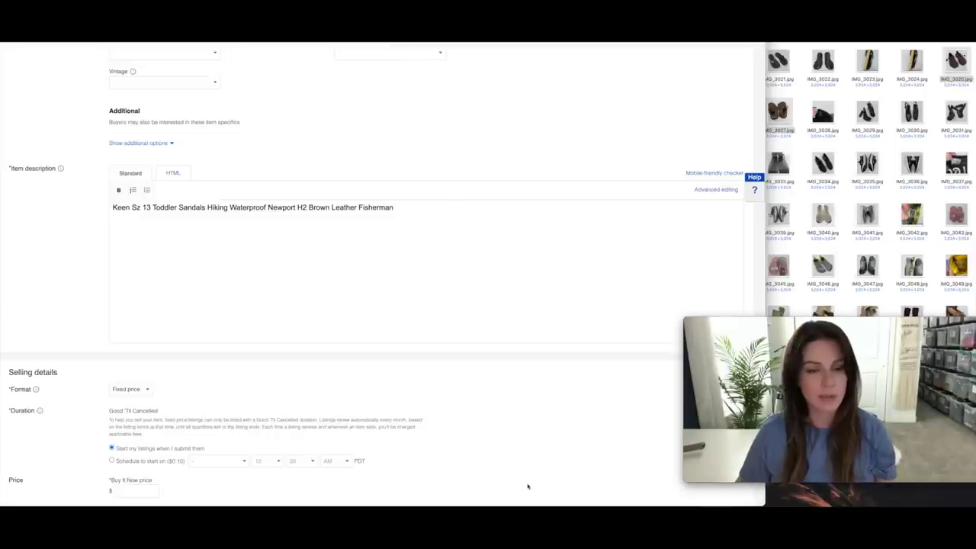
type("All measurements are photographed, so please check pictures for sizing. Ships quickly! I accept 30 day returns. Purchase with confidence - I stand by every one of my items and if you are not satisfied, I will do what it takes to make it right! Browse my store for new listings! I sell great brands at a steep discount. New items added daily!")
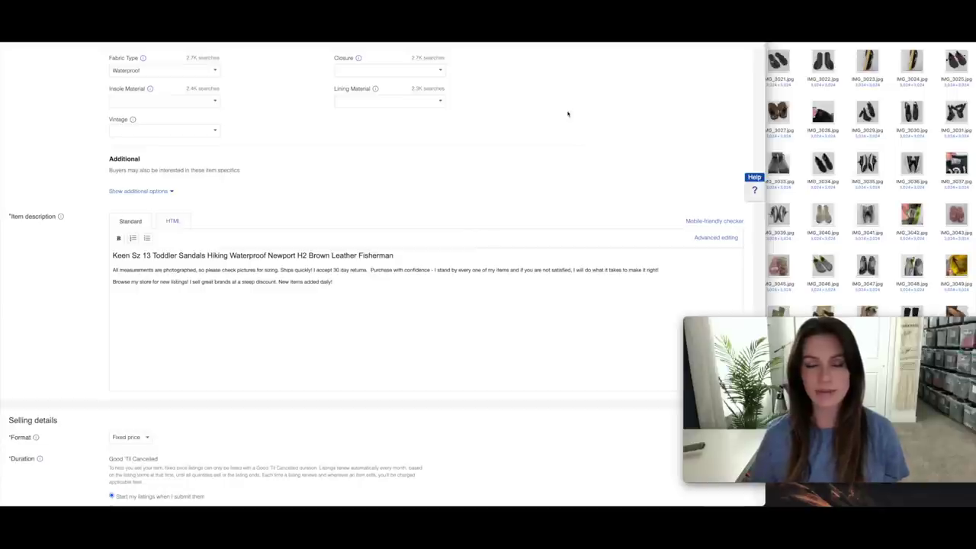
scroll(507, 159, "down", 4)
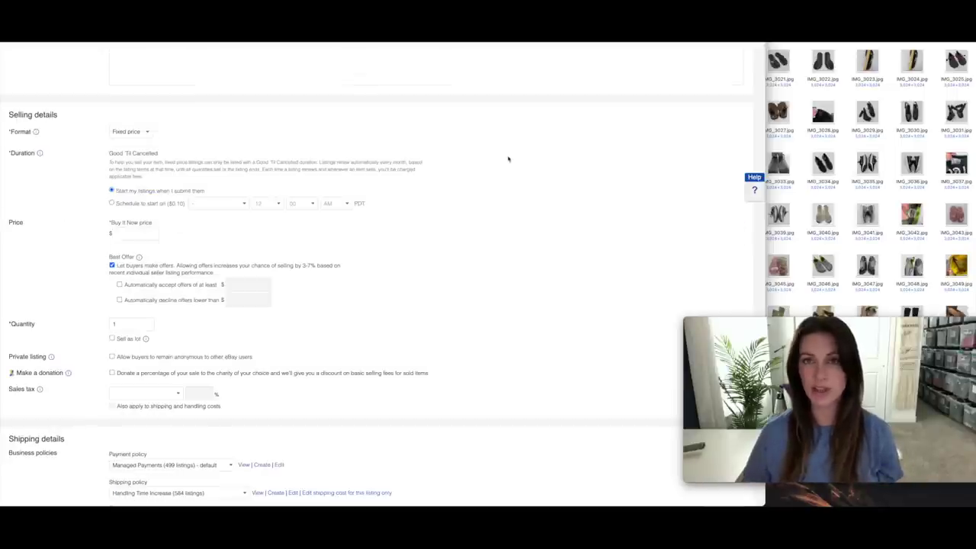
scroll(166, 158, "down", 2)
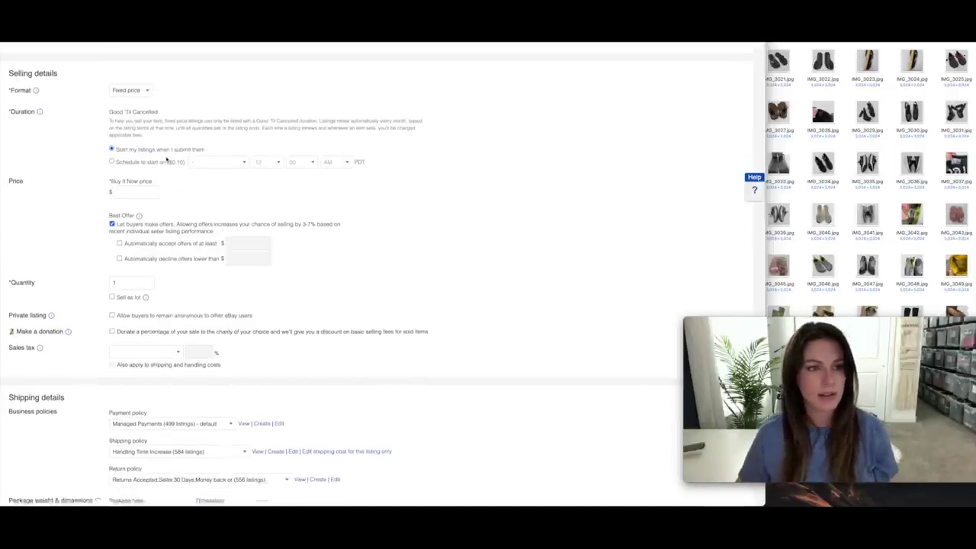
left_click(150, 181)
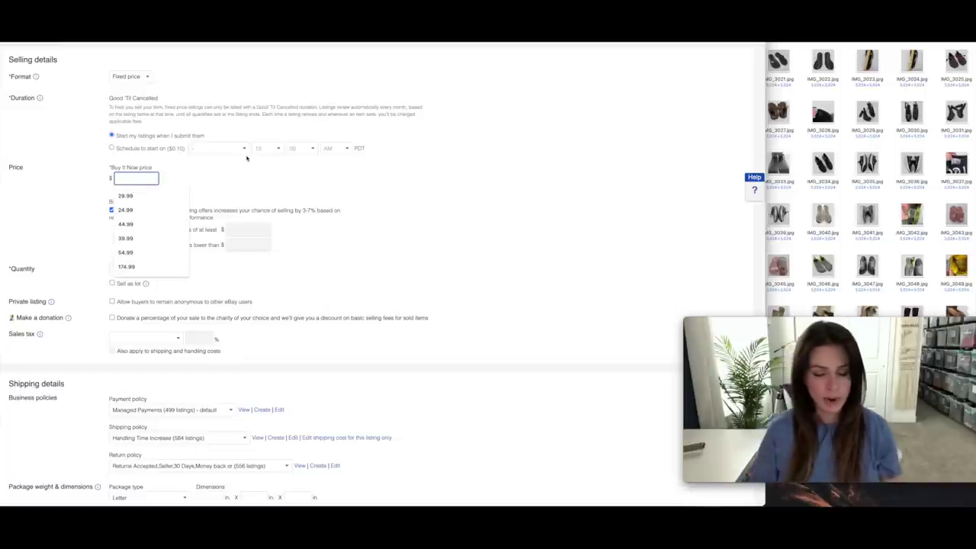
type("14")
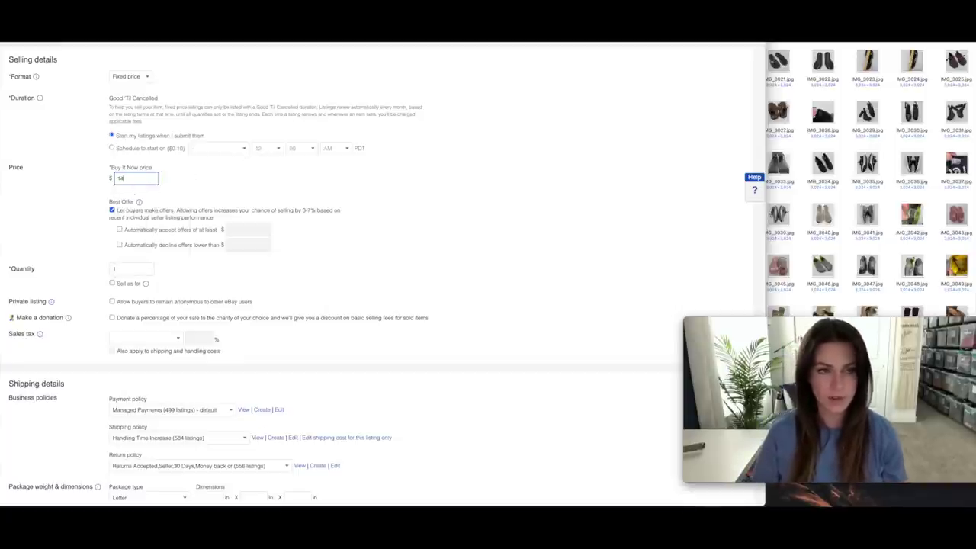
type(".99")
left_click(301, 175)
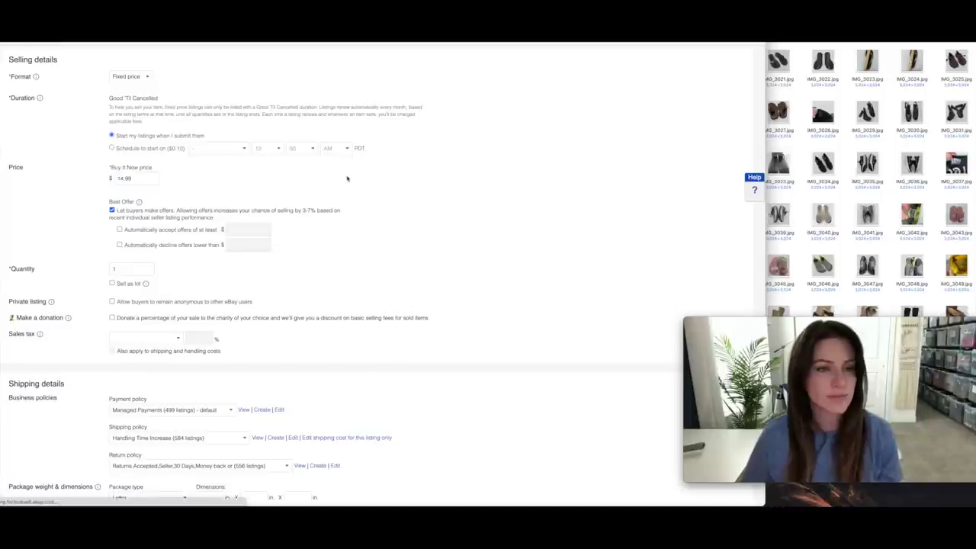
scroll(301, 174, "down", 2)
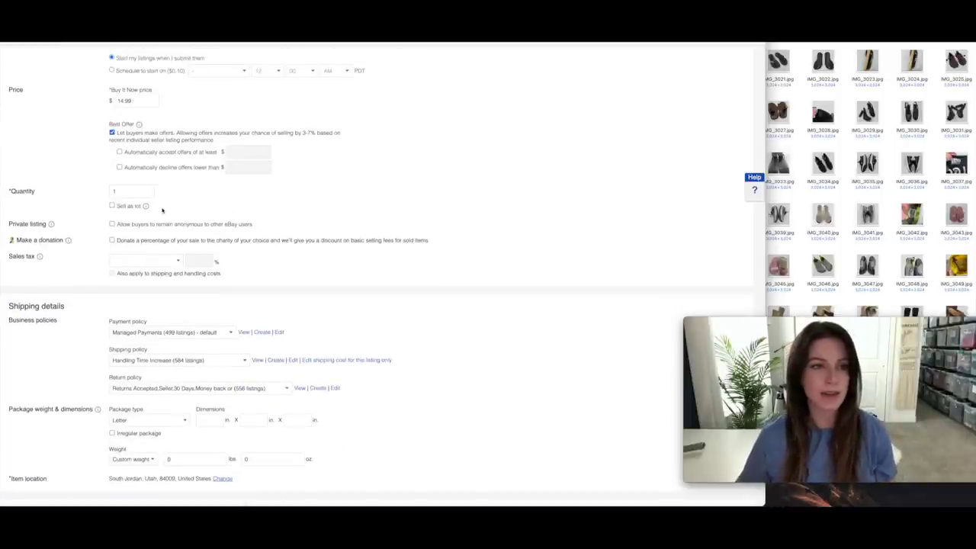
scroll(244, 201, "down", 3)
scroll(244, 200, "down", 1)
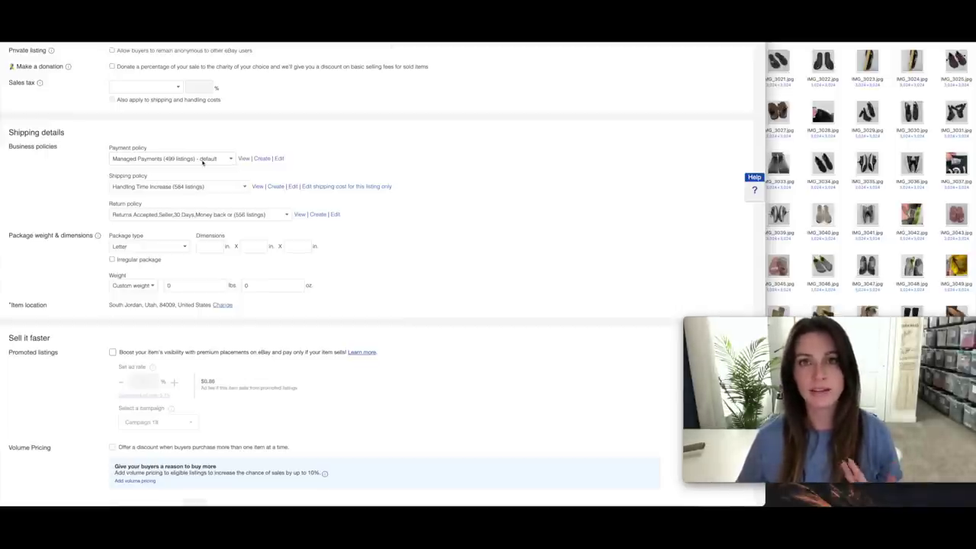
left_click(245, 186)
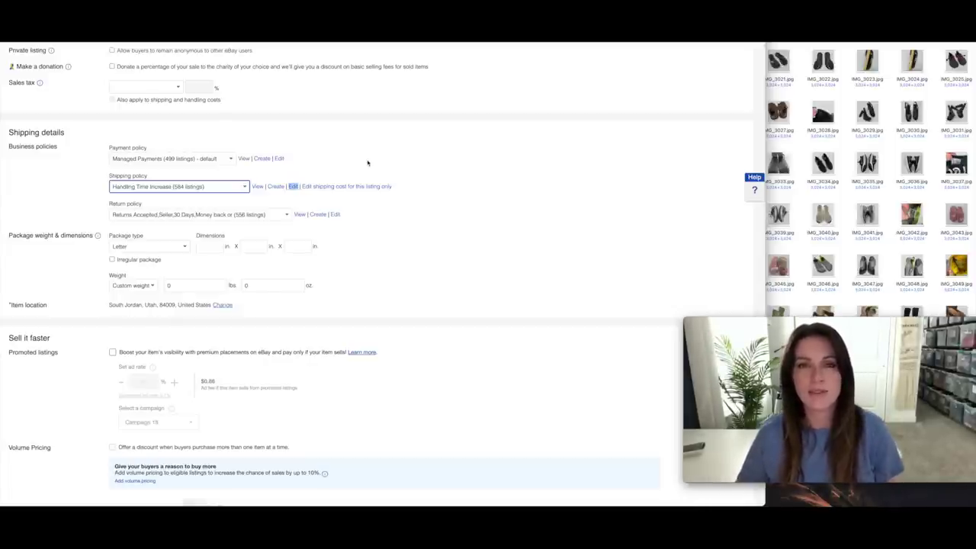
left_click(367, 162)
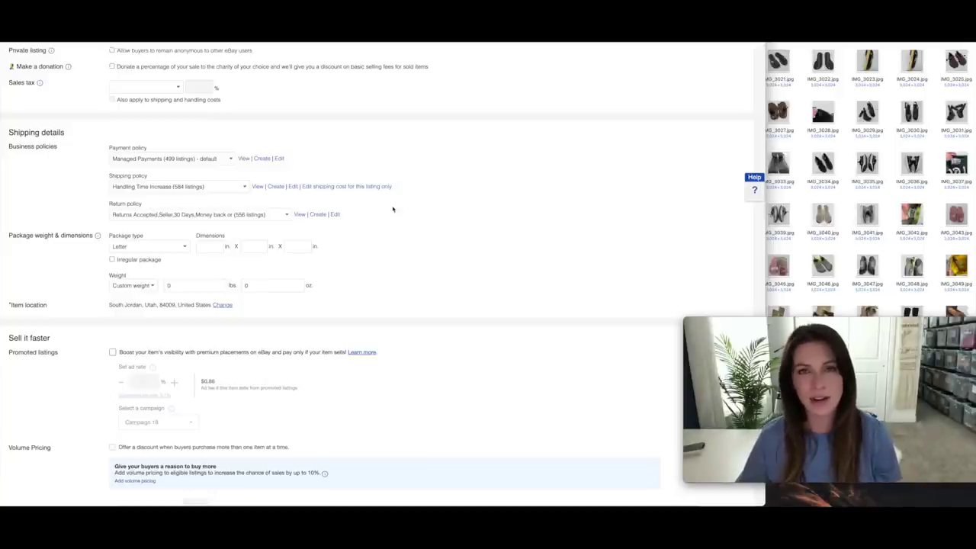
scroll(436, 235, "down", 1)
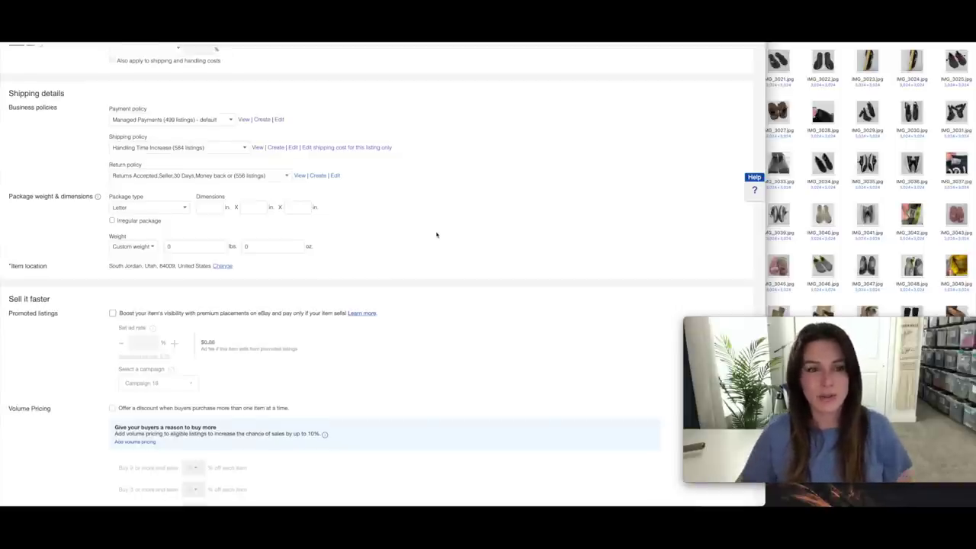
Turn on Promoted listings at a 5% ad rate and publish the listing
scroll(436, 235, "down", 2)
left_click(112, 167)
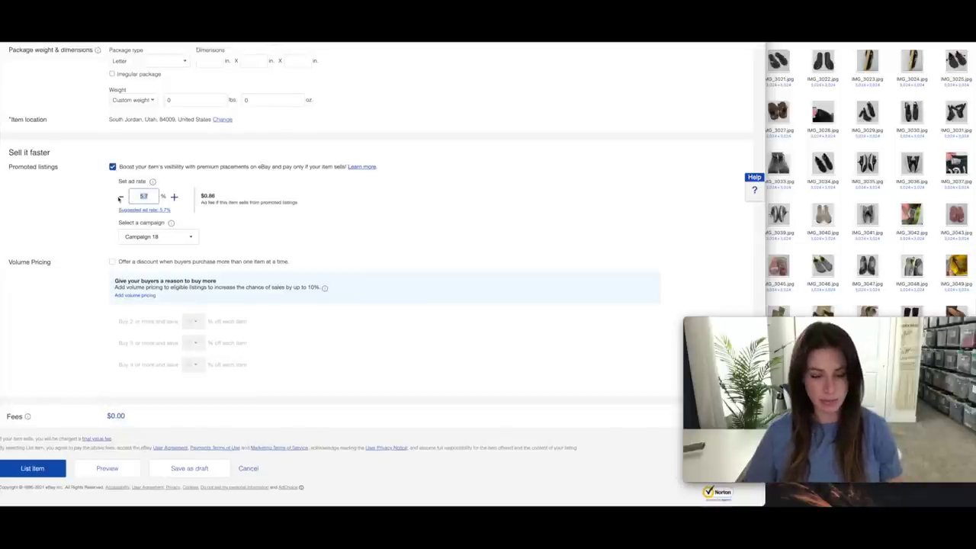
left_click(120, 198)
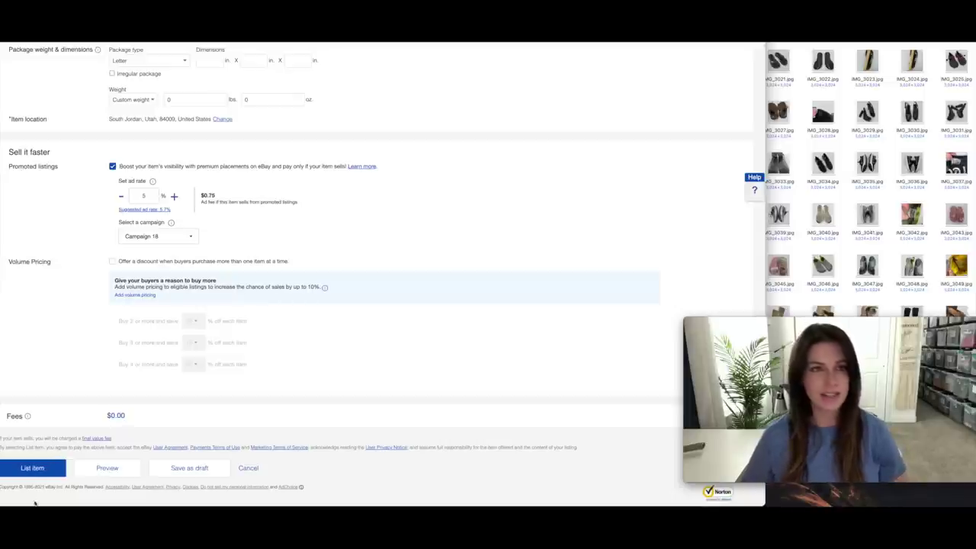
left_click(34, 471)
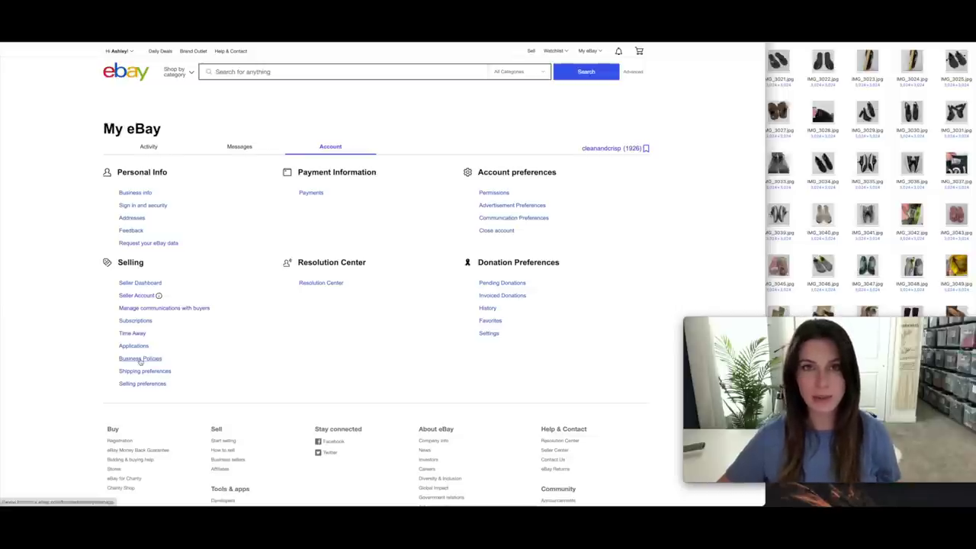
Open the Business Policies page from My eBay Account
left_click(140, 359)
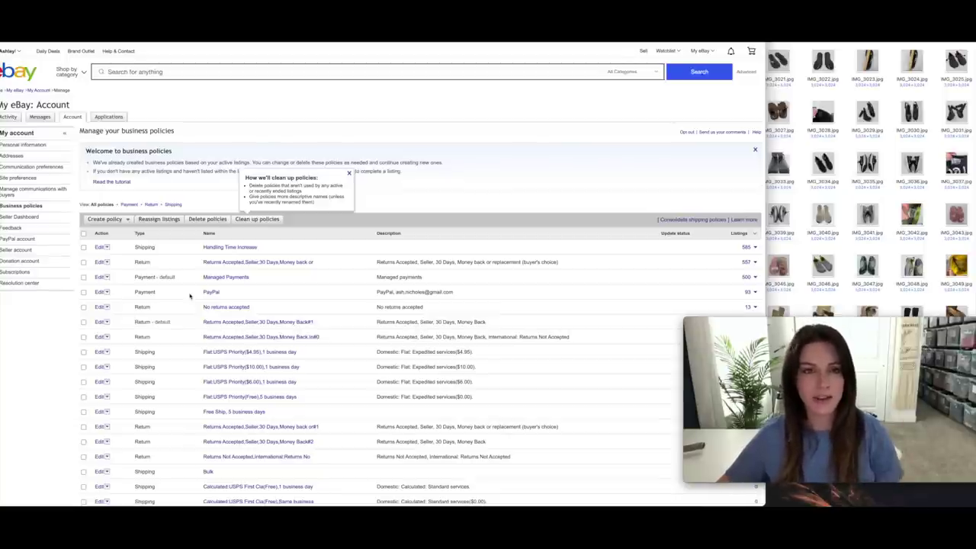
Search 'vibram five finger shoes womens 41' and open the second result, a Bikila W356 listing
left_click(191, 69)
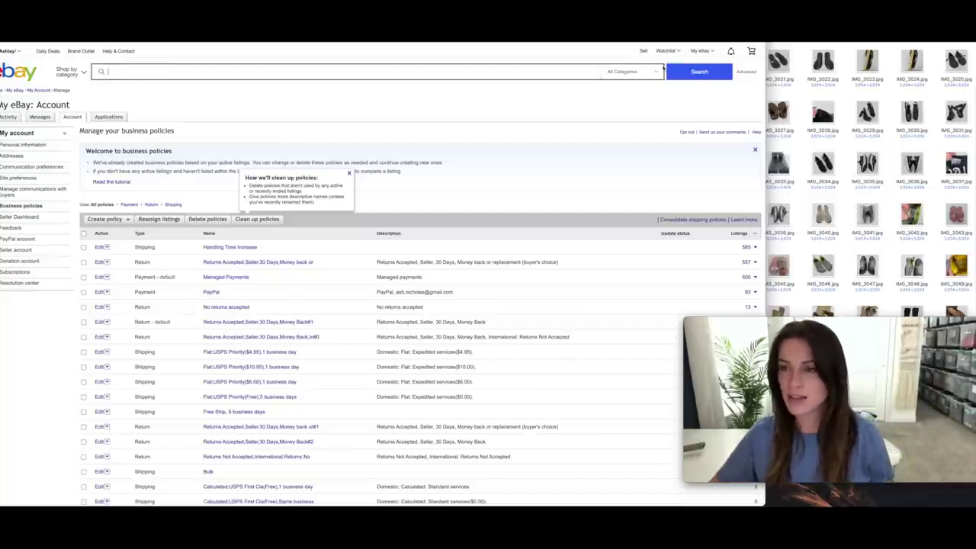
key("super+Tab")
left_click(155, 72)
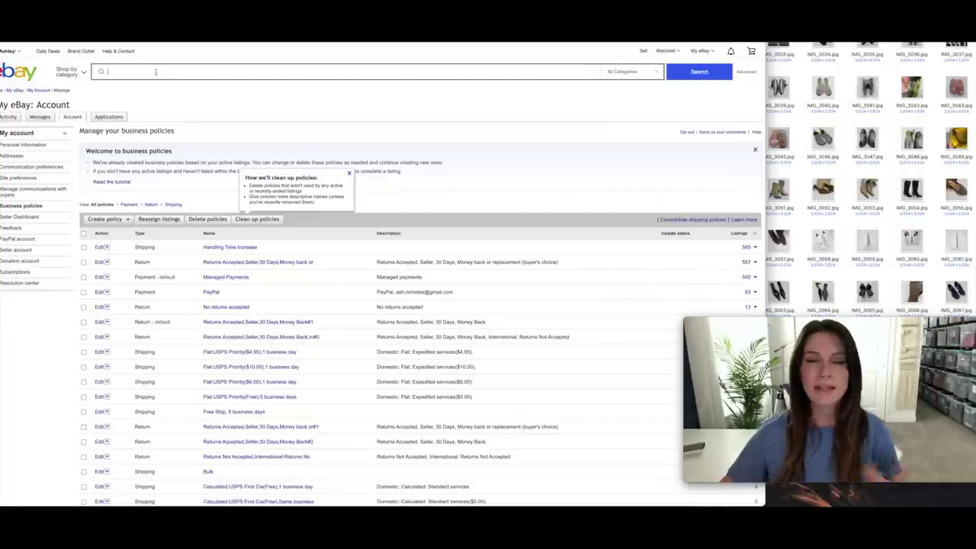
type("vibram five fi")
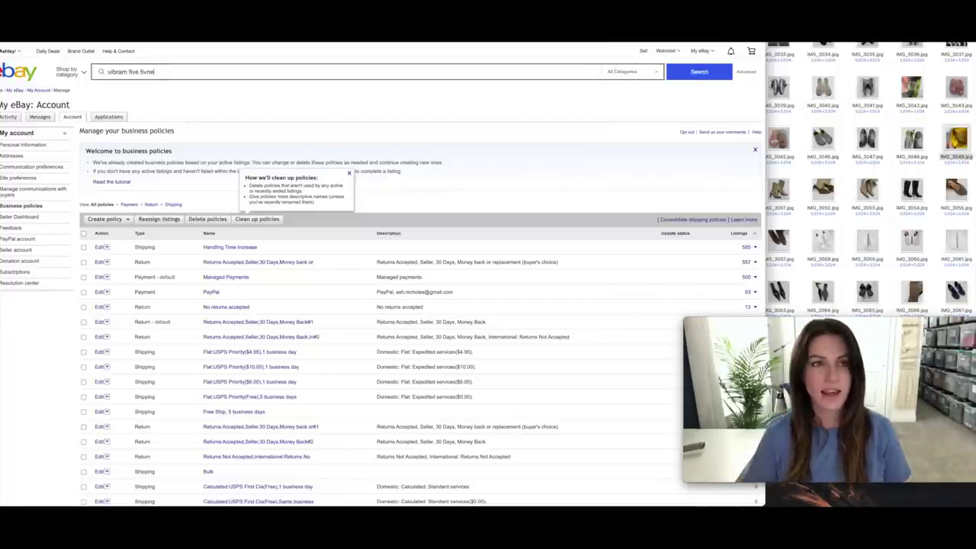
type("nger shoes")
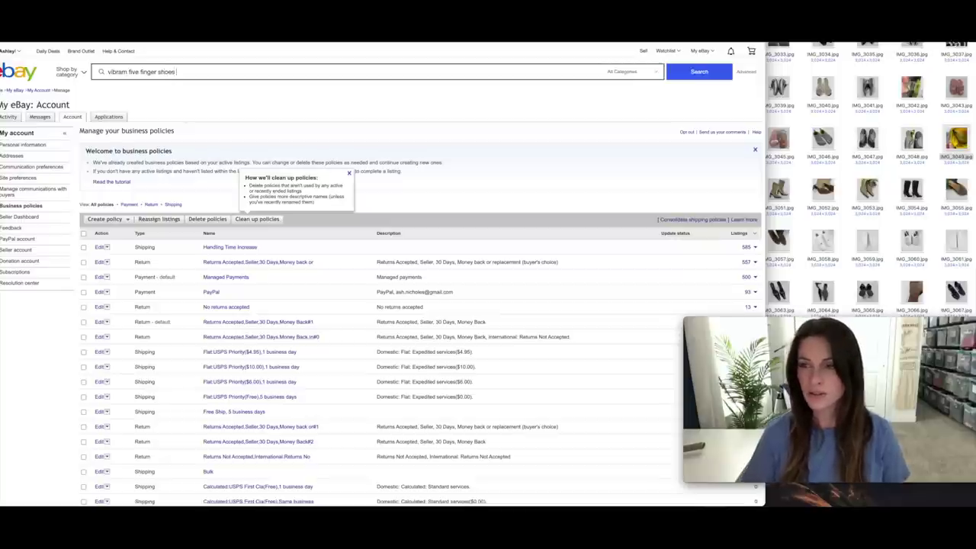
type(" womens 41")
key("Return")
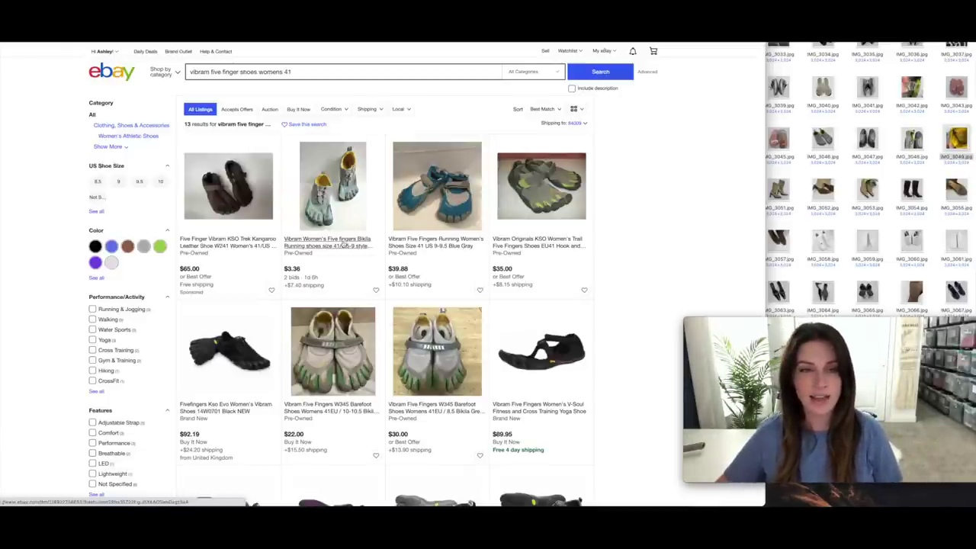
left_click(345, 243)
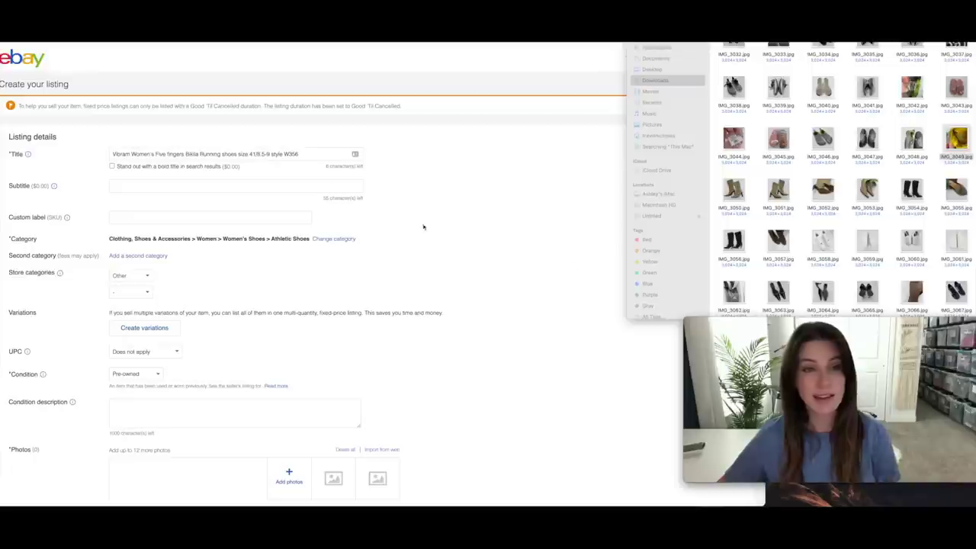
Edit the title to 'Vibram Womens Sz 9 EU 41 Five Finger Bikila Running Shoes Blue W356 Barefoot'
double_click(175, 154)
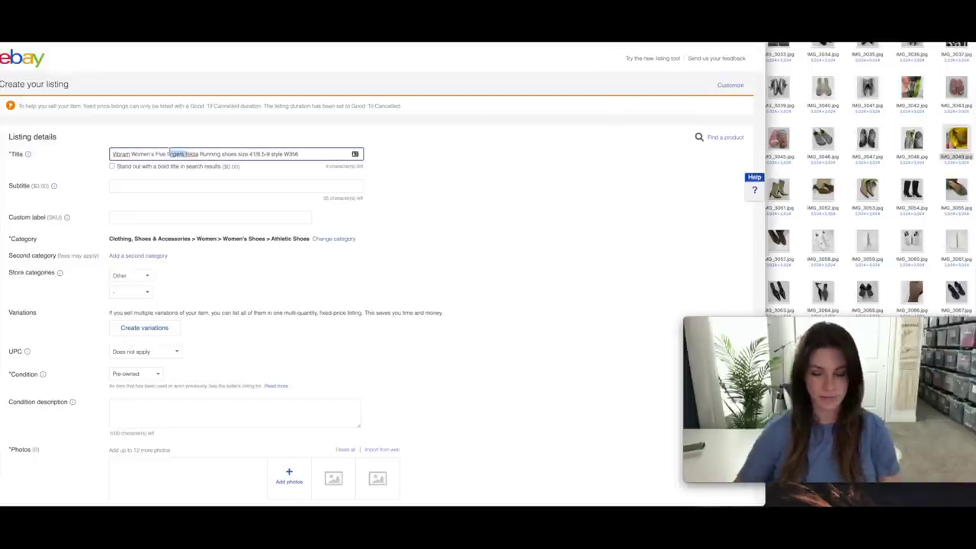
type("Fingers")
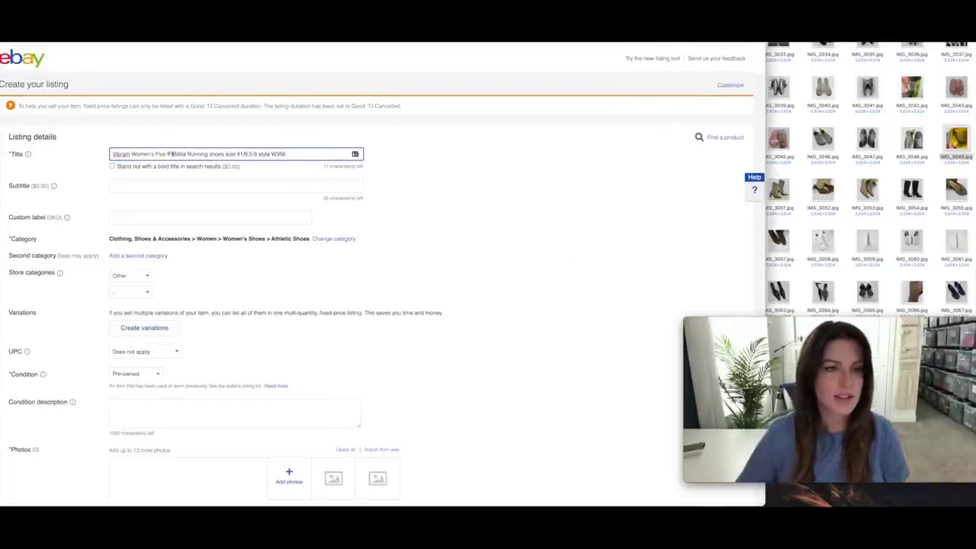
type("r")
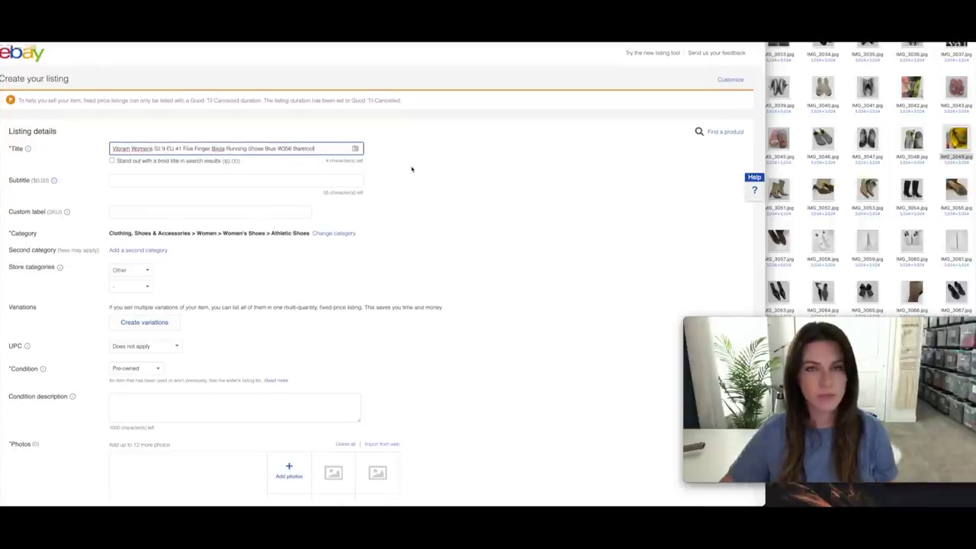
scroll(412, 169, "down", 1)
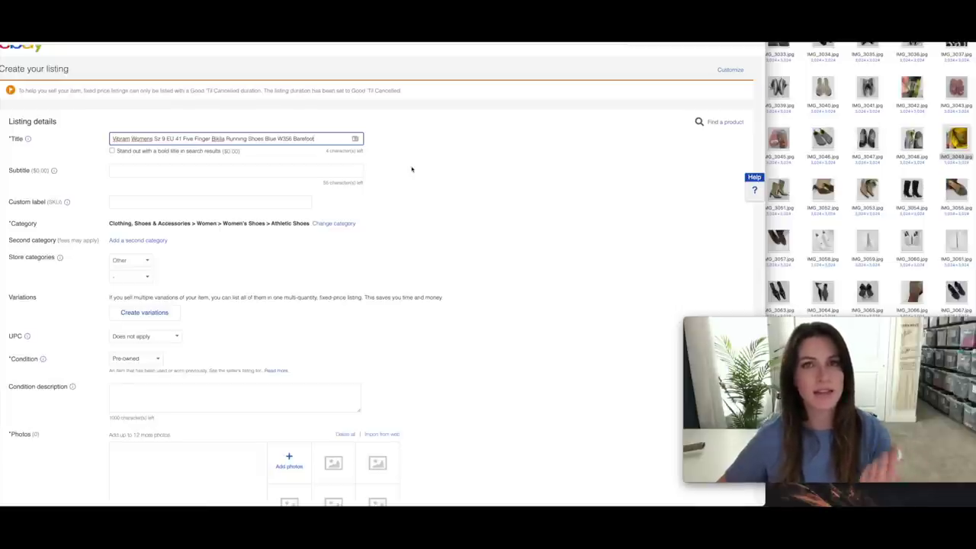
Enter 'Good preowned condition' and add the four photos IMG_3046–3049
scroll(320, 164, "down", 3)
left_click(321, 164)
type("Good")
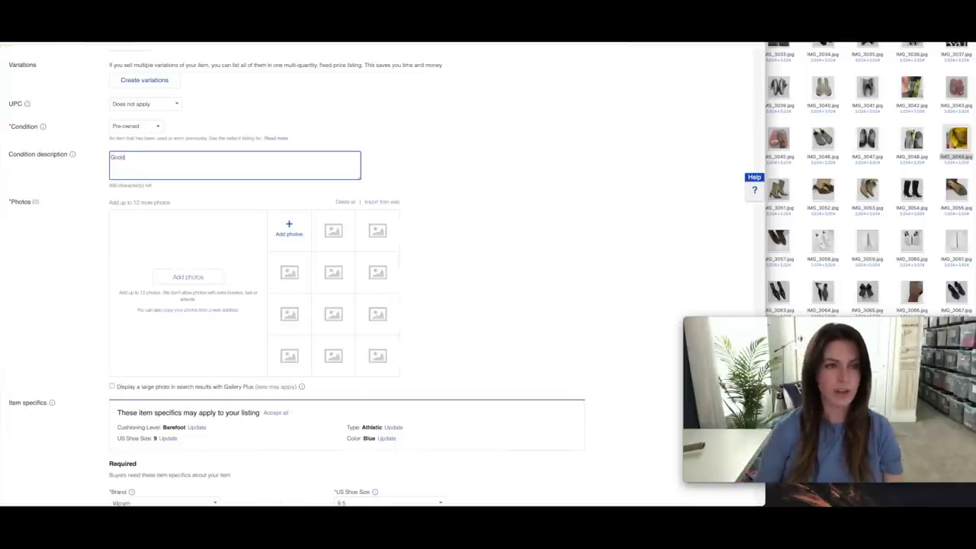
type(" preowned condition")
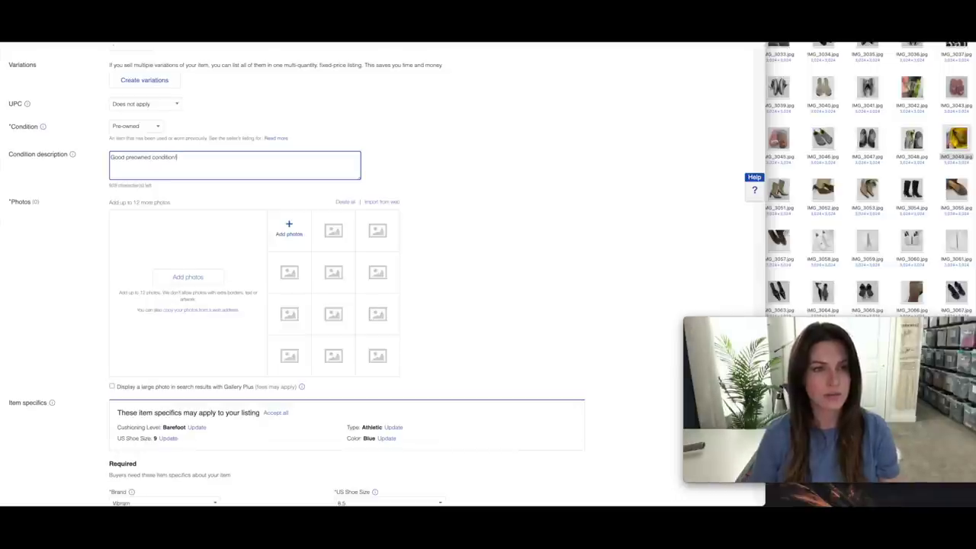
scroll(343, 275, "down", 1)
scroll(410, 132, "down", 1)
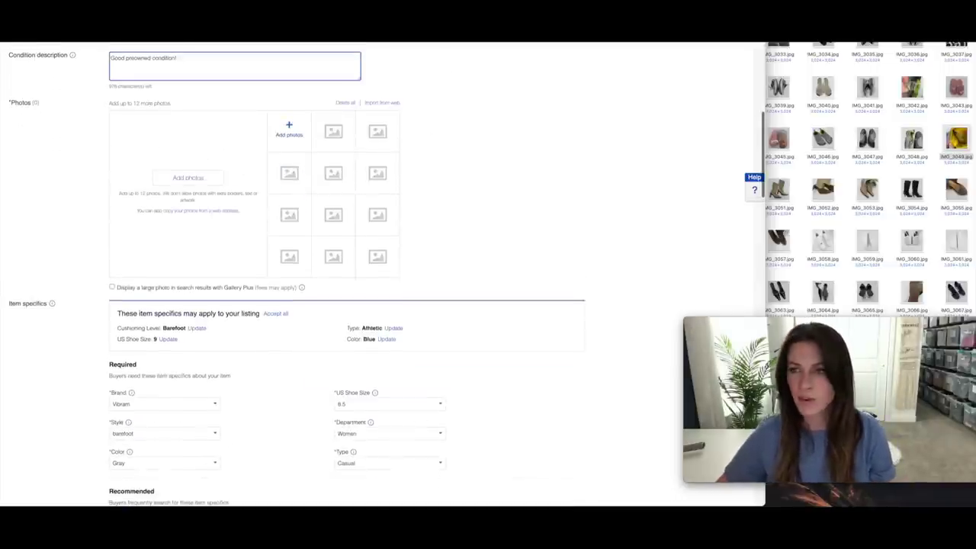
left_click(823, 142, "shift")
left_click_drag(822, 141, 284, 184)
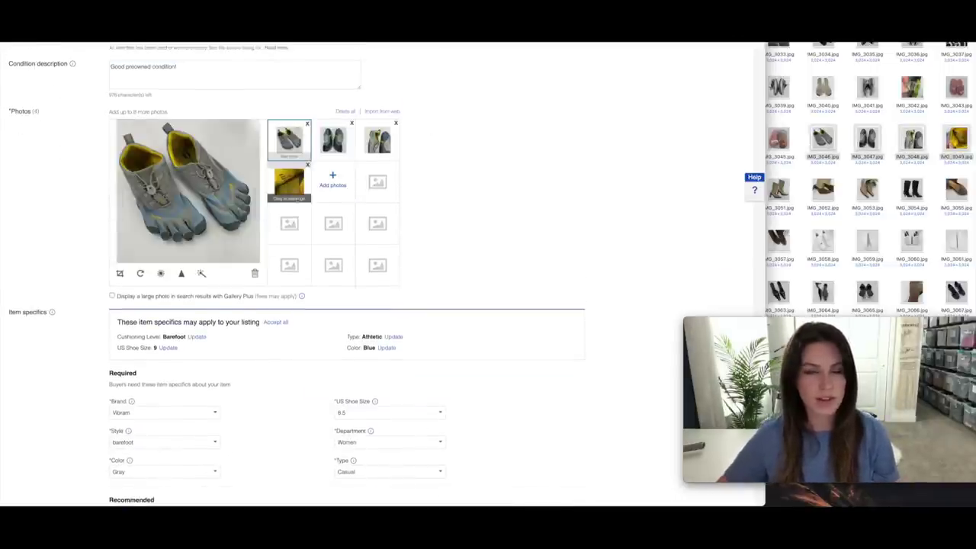
Set US Shoe Size 9, Customized No and Style Code W356
scroll(419, 216, "down", 5)
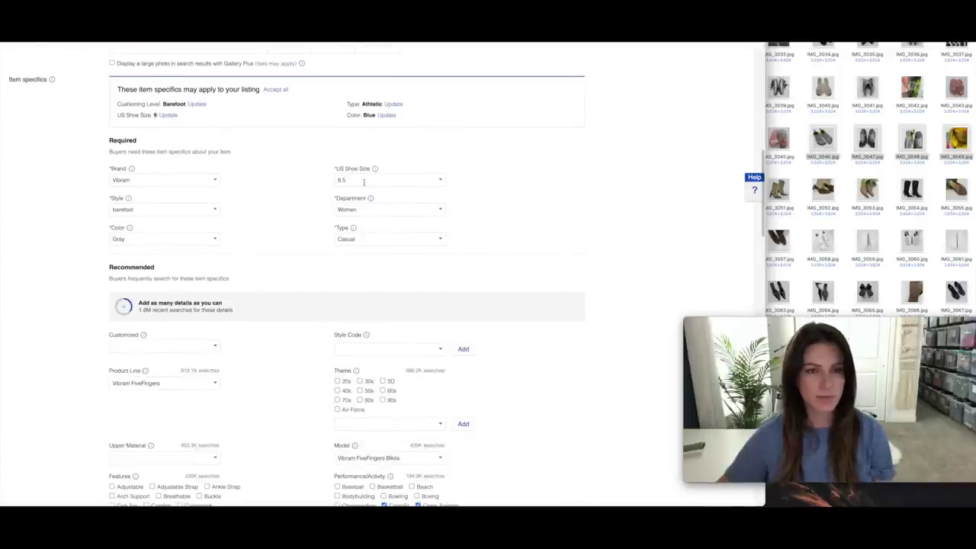
left_click(363, 182)
type("9")
left_click(295, 170)
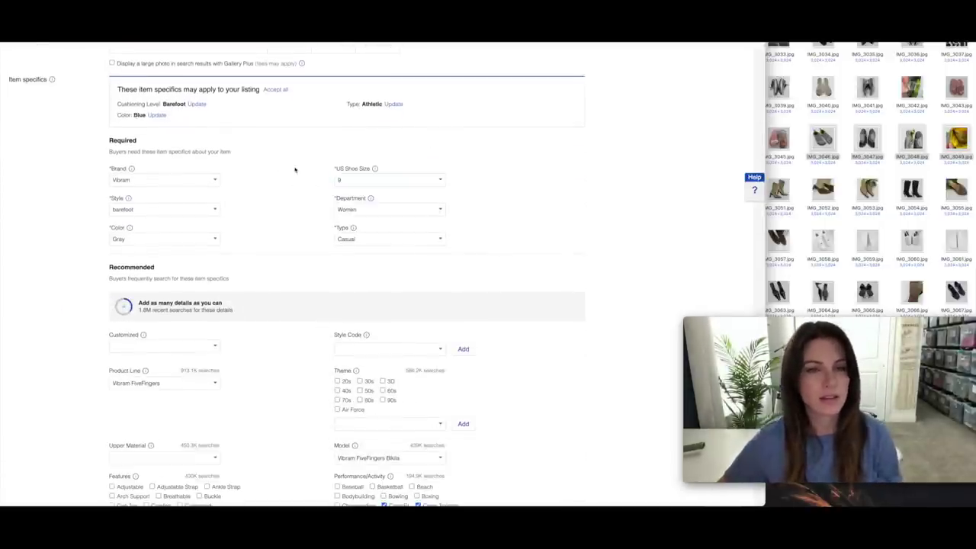
scroll(236, 235, "down", 1)
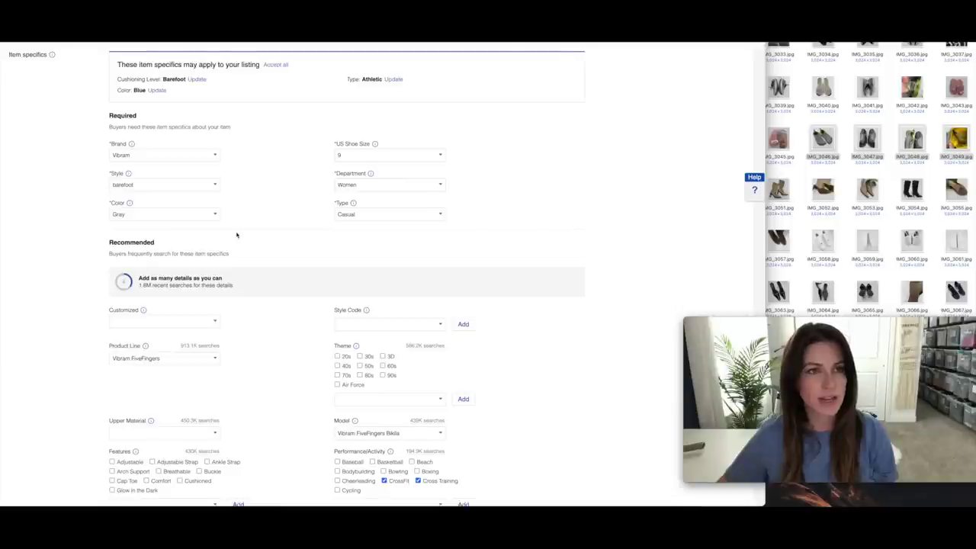
scroll(237, 229, "down", 4)
left_click(198, 129)
type("No")
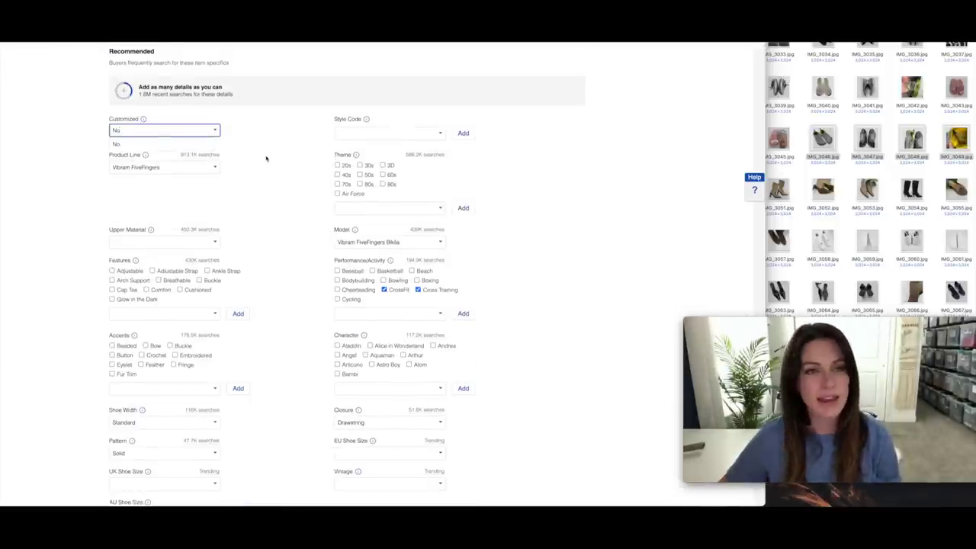
scroll(358, 171, "up", 1)
left_click(441, 181)
type("W")
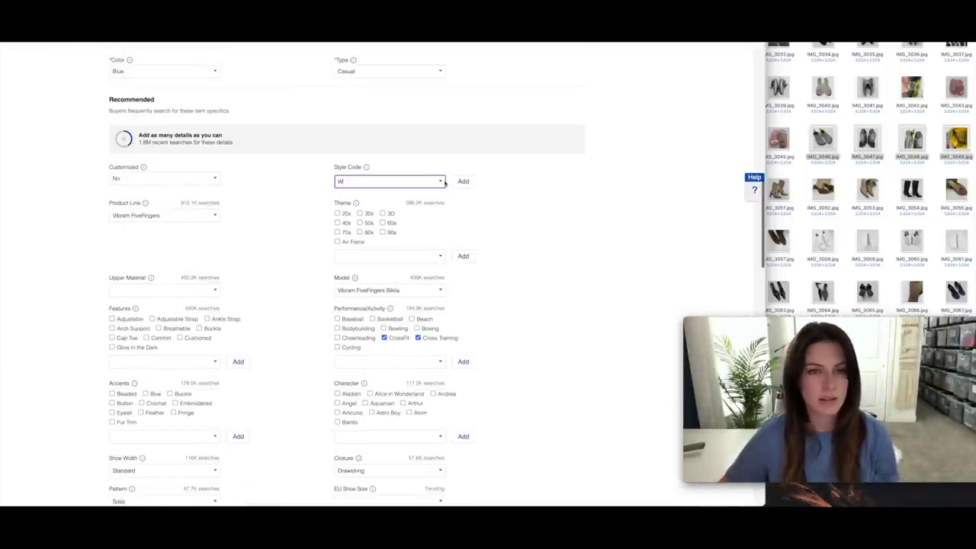
type("35")
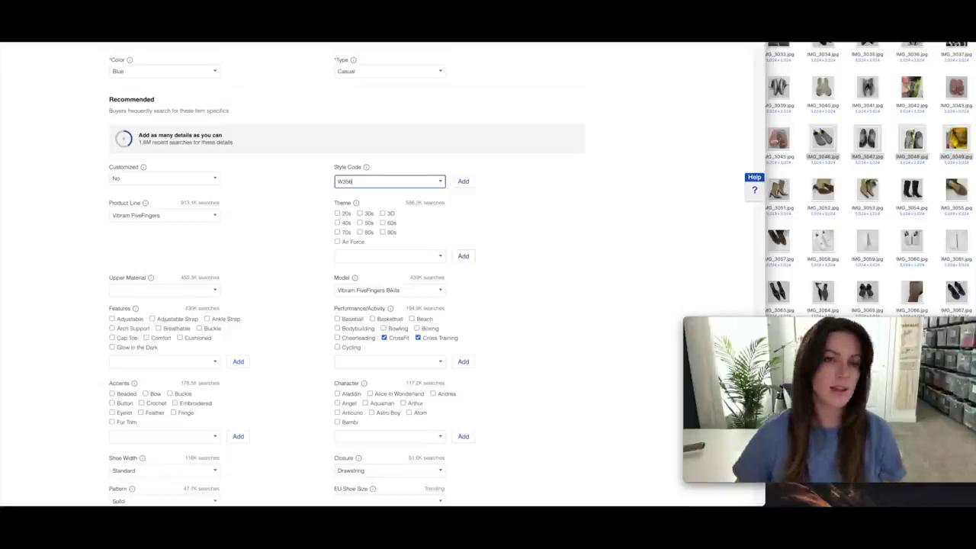
type("6")
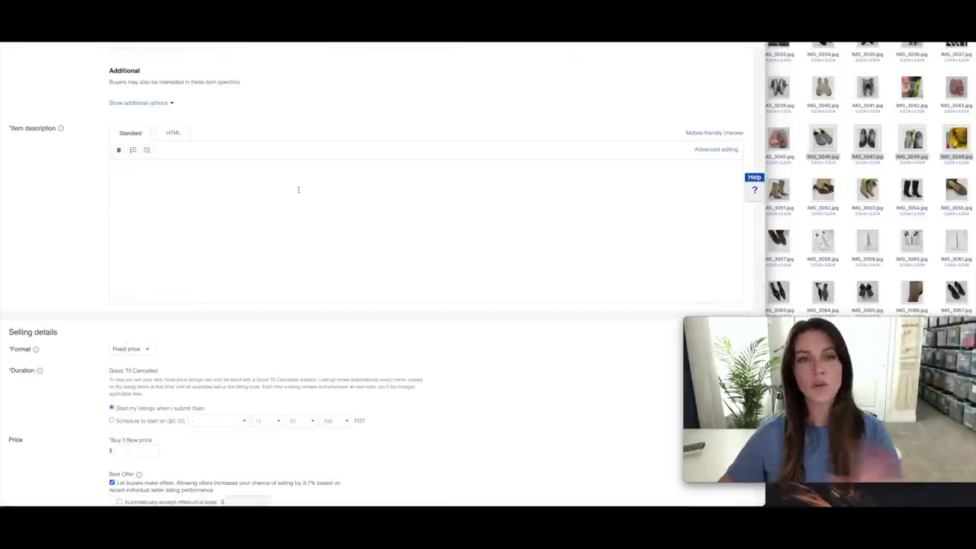